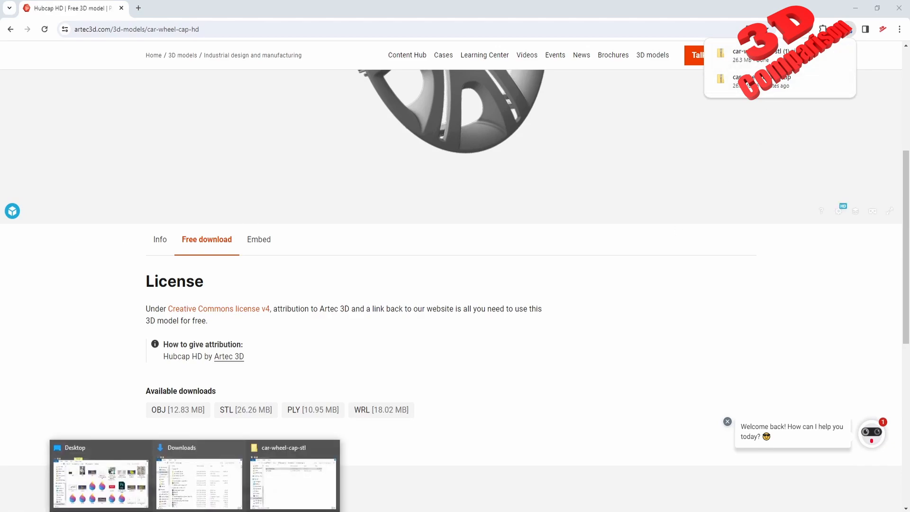
Open the car-wheel-cap-stl folder, then switch to CATIA and create a new part in the Digitized Shape Editor workbench.
left_click(294, 483)
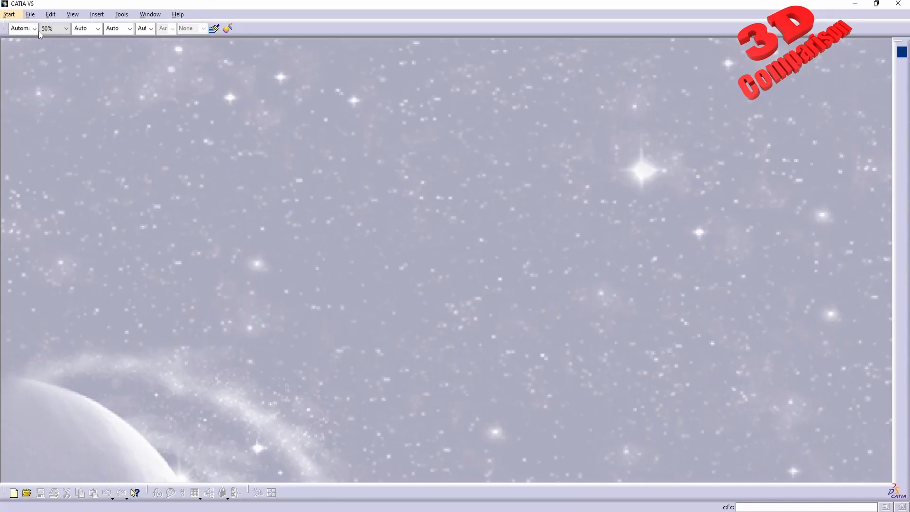
left_click(9, 15)
mouse_move(28, 50)
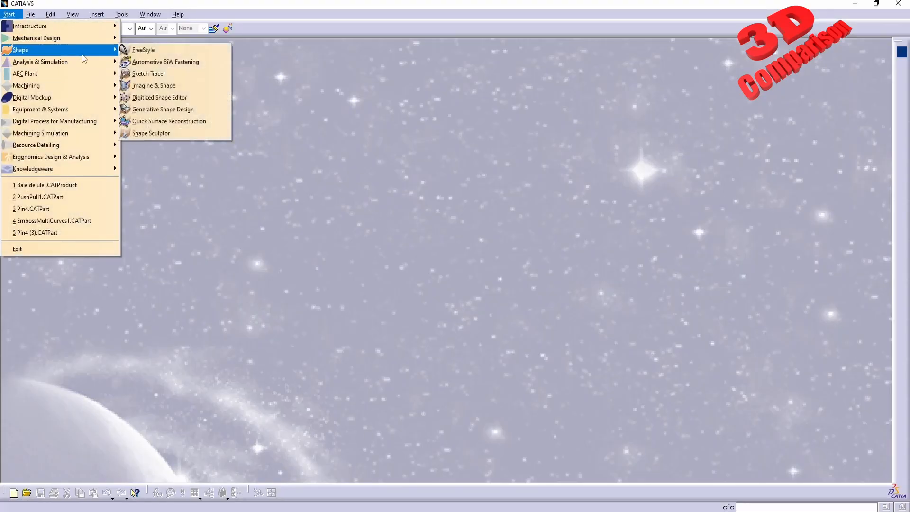
left_click(154, 98)
left_click(387, 351)
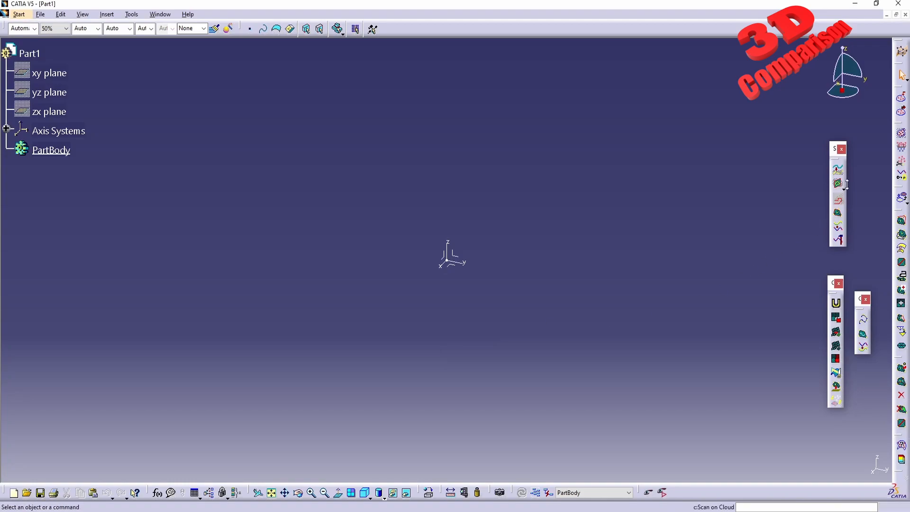
Import the car wheel cap STL from the car-wheel-cap-stl folder as a grouped mesh, with scale factor 1 and millimetre units.
left_click(901, 98)
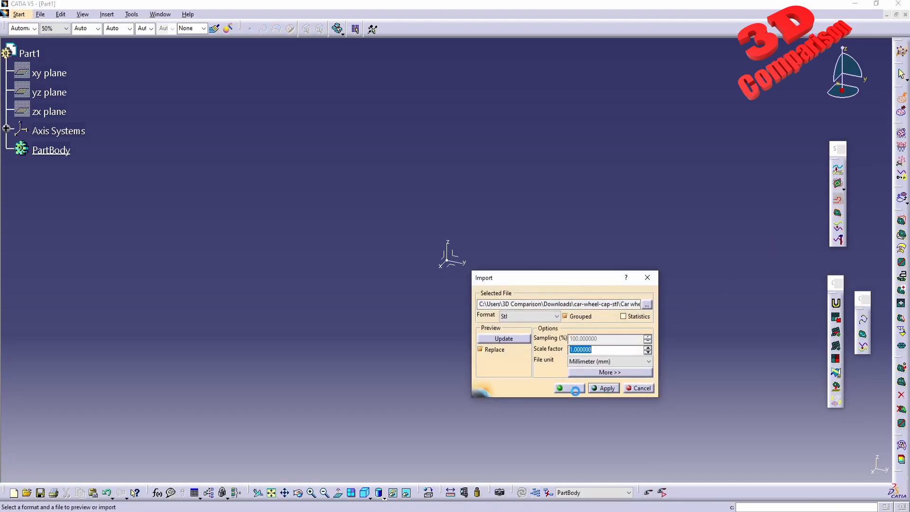
left_click(574, 388)
middle_click_drag(566, 336, 422, 222)
Examine the statistics of the imported wheel cap mesh, particularly its overall dimensions.
left_click(901, 444)
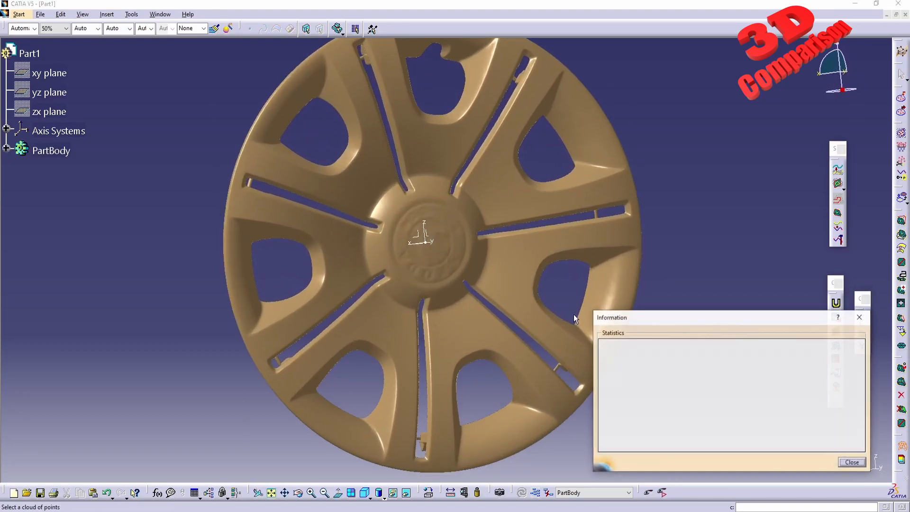
left_click(538, 293)
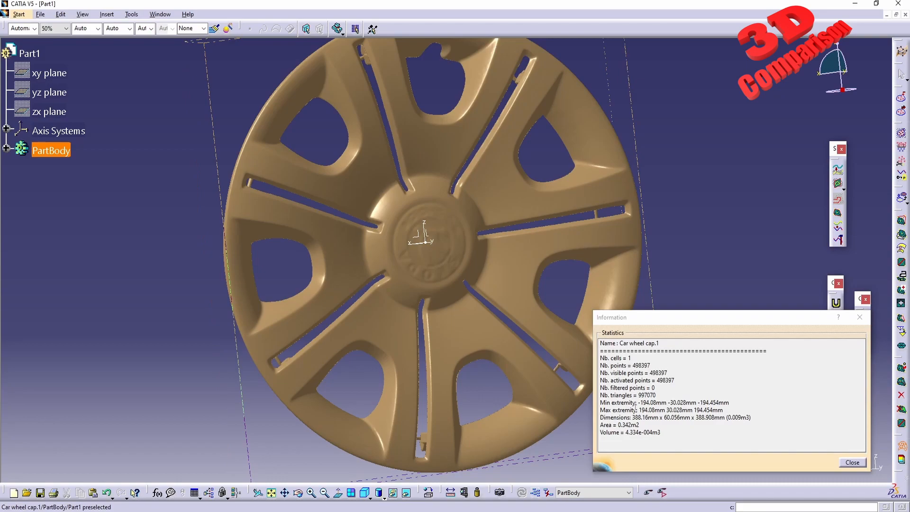
left_click_drag(722, 419, 639, 421)
middle_click_drag(471, 340, 381, 290)
key("Escape")
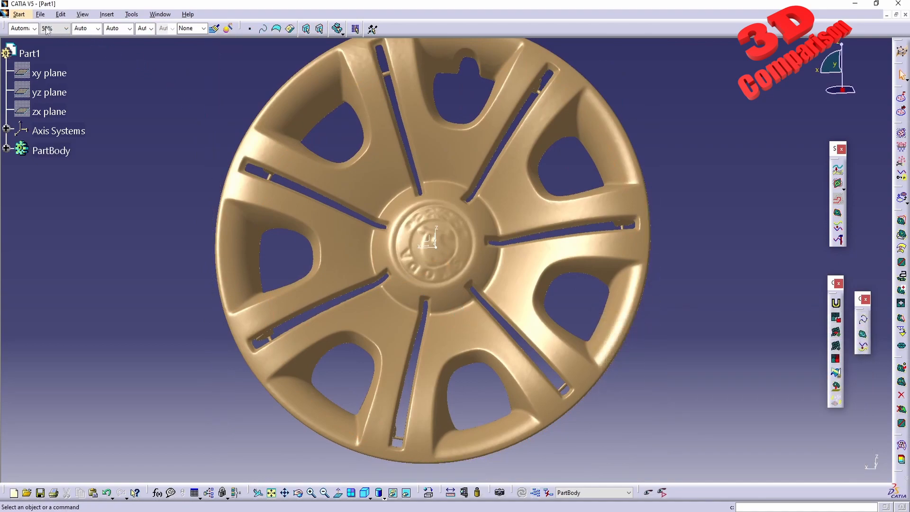
Analyze the wheel cap mesh with Mesh Cleaner and check its structure options without applying changes.
left_click(901, 290)
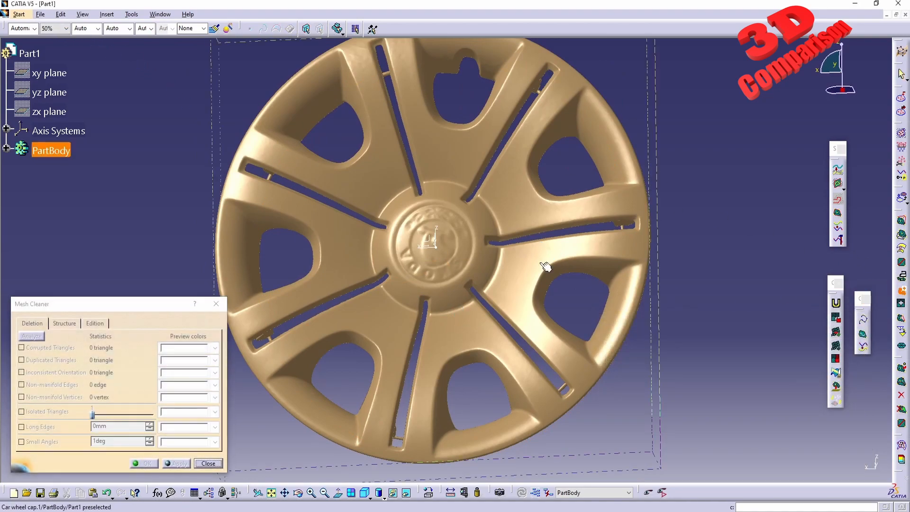
left_click(33, 335)
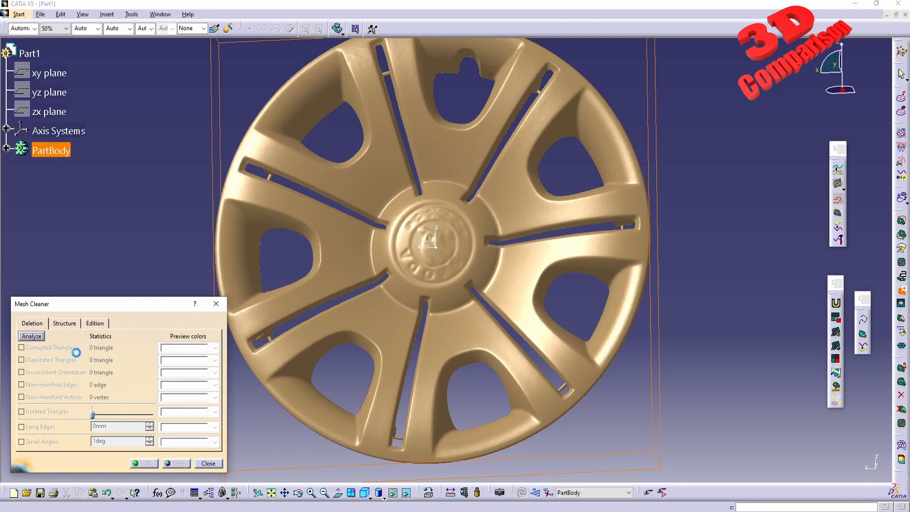
left_click(65, 323)
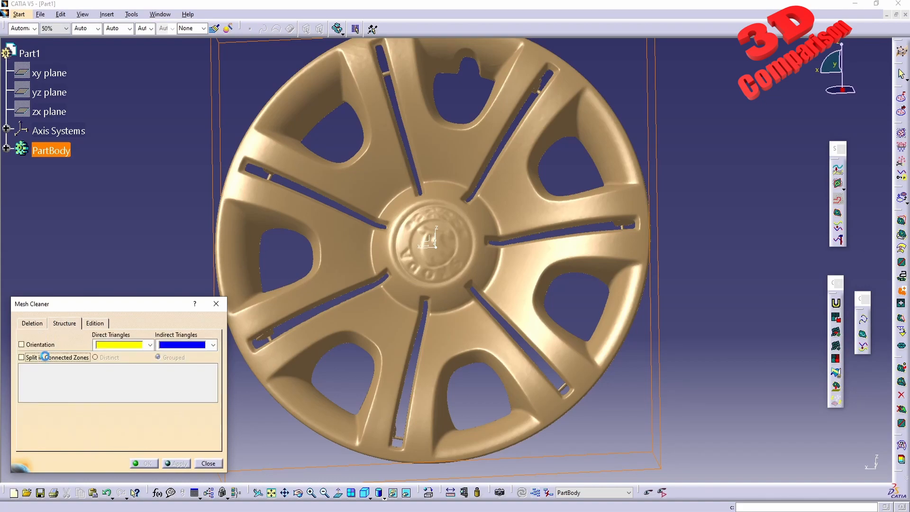
left_click(197, 463)
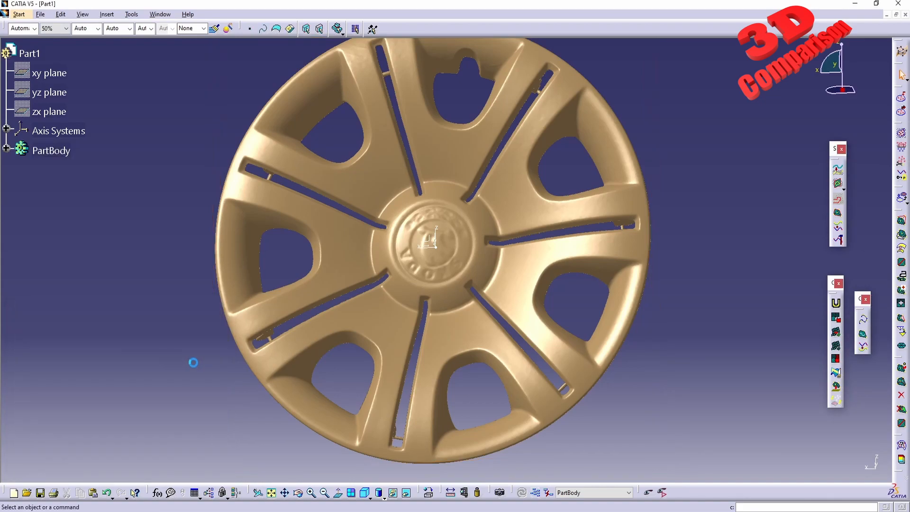
Switch to the Quick Surface Reconstruction workbench.
left_click(18, 15)
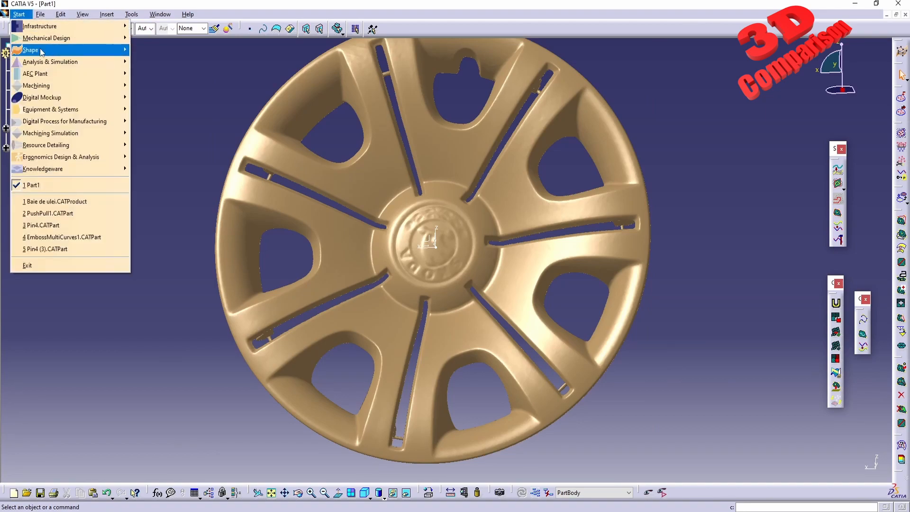
mouse_move(99, 50)
left_click(162, 112)
Generate an Automatic Surface from the wheel cap mesh with 0.1 mm mean surface deviation, surface detail 100 and target ratio 90.
middle_click_drag(456, 378, 474, 241)
left_click(872, 335)
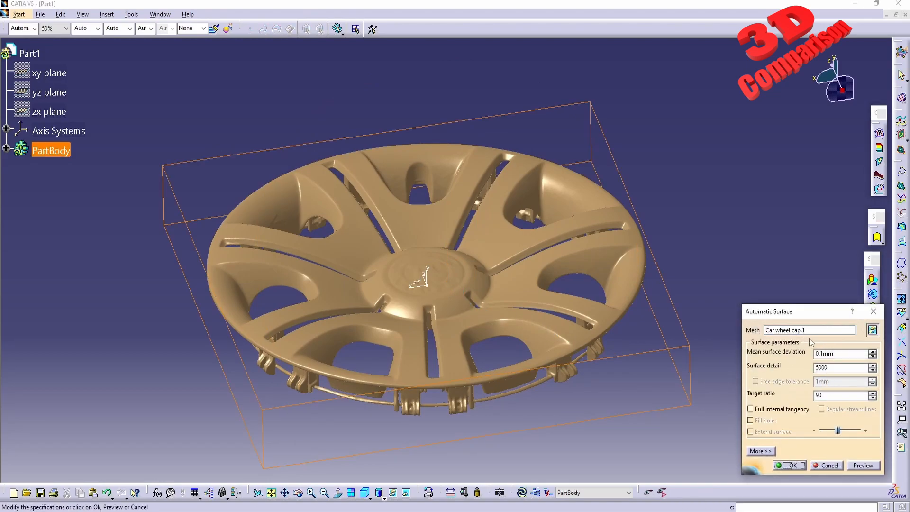
double_click(834, 369)
type("100")
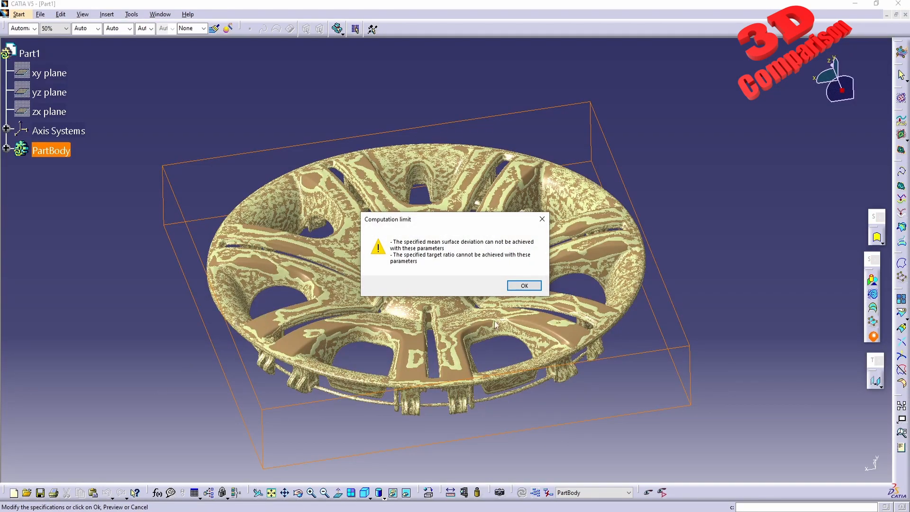
left_click(517, 286)
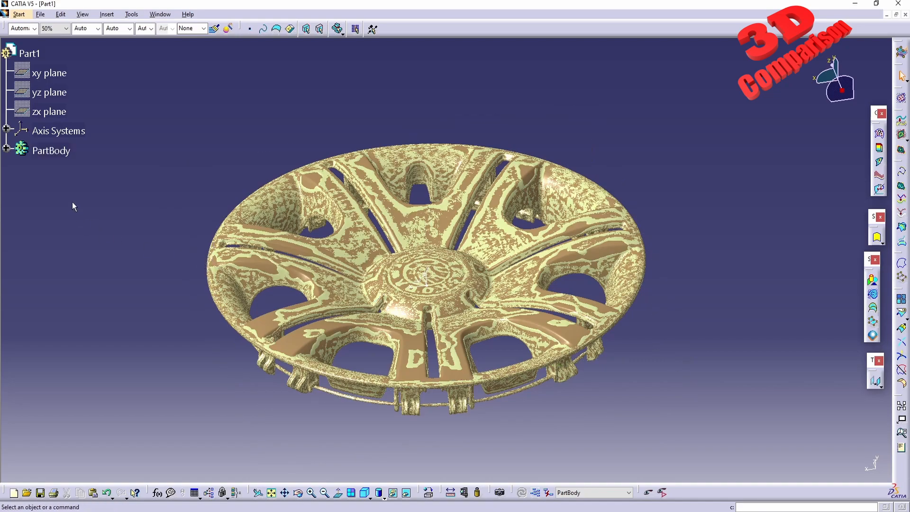
Hide the Car wheel cap.1 mesh under PartBody and inspect the generated automatic surface.
left_click(6, 148)
left_click(57, 169)
right_click(57, 170)
left_click(85, 200)
middle_click_drag(377, 171, 514, 321)
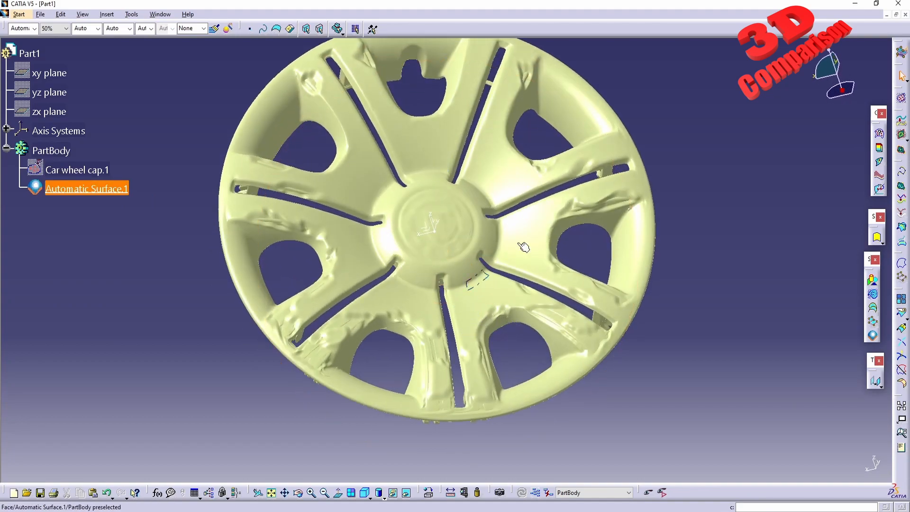
middle_click_drag(498, 171, 513, 217)
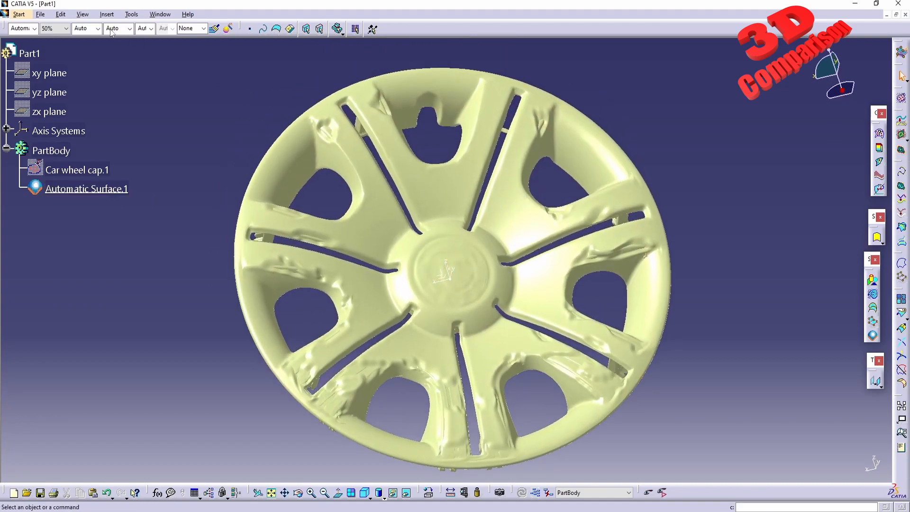
Switch to the Part Design workbench.
left_click(38, 14)
mouse_move(21, 14)
mouse_move(36, 40)
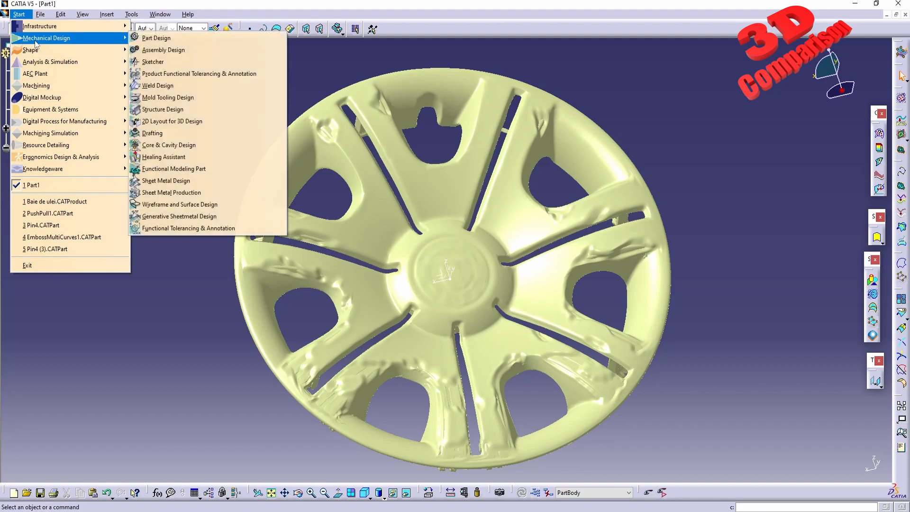
left_click(156, 38)
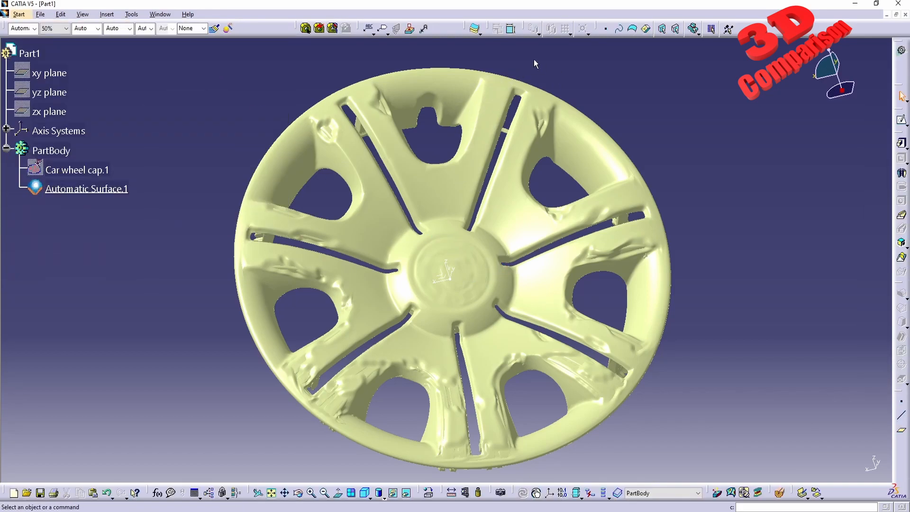
Convert the automatic surface into a solid with Close Surface.
left_click(480, 34)
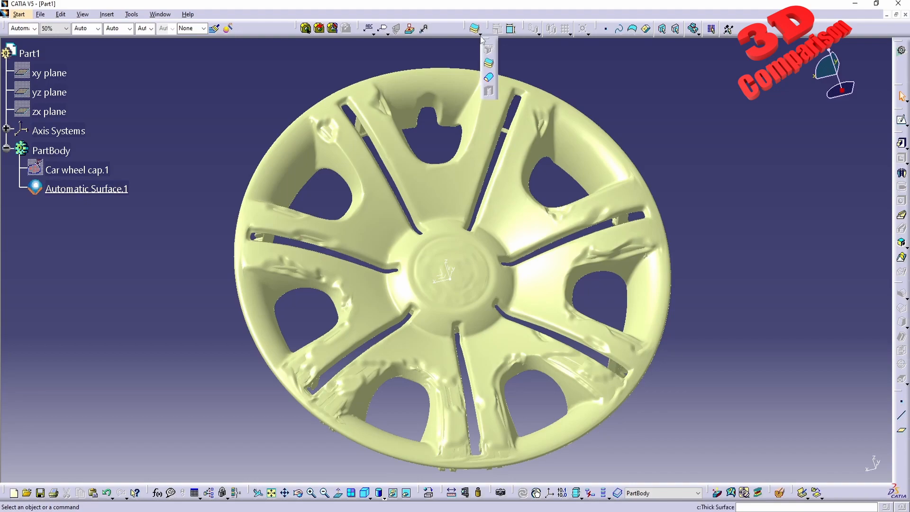
left_click(489, 75)
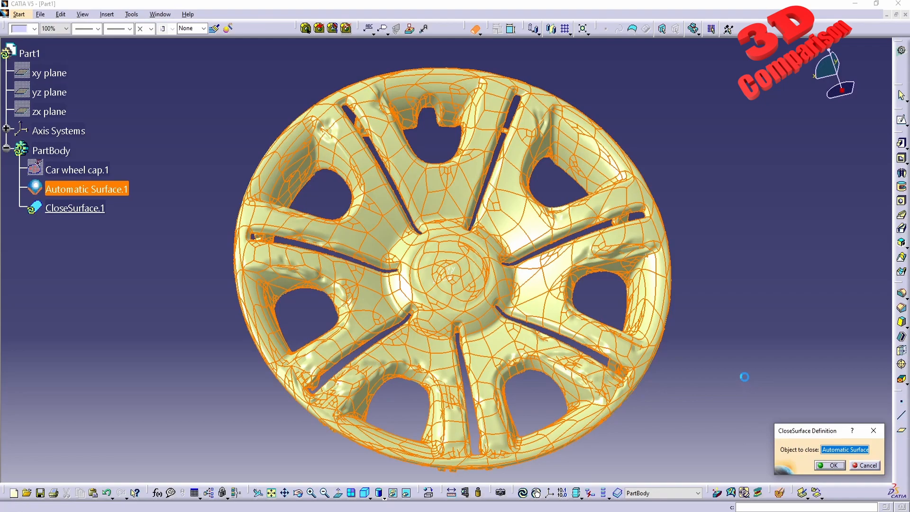
key("Return")
Hide Automatic Surface.1 and inspect the closed solid wheel cap.
left_click(121, 190)
right_click(121, 192)
left_click(152, 224)
middle_click_drag(420, 349, 435, 391)
Show the Car wheel cap.1 mesh again and hide the CloseSurface.1 solid.
left_click(77, 170)
right_click(82, 169)
left_click(115, 200)
right_click(90, 210)
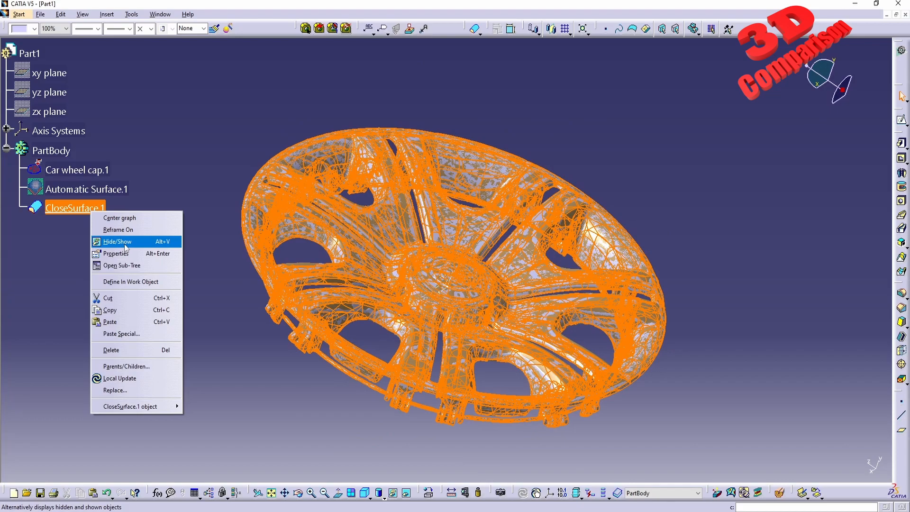
left_click(122, 241)
middle_click_drag(416, 314, 487, 277)
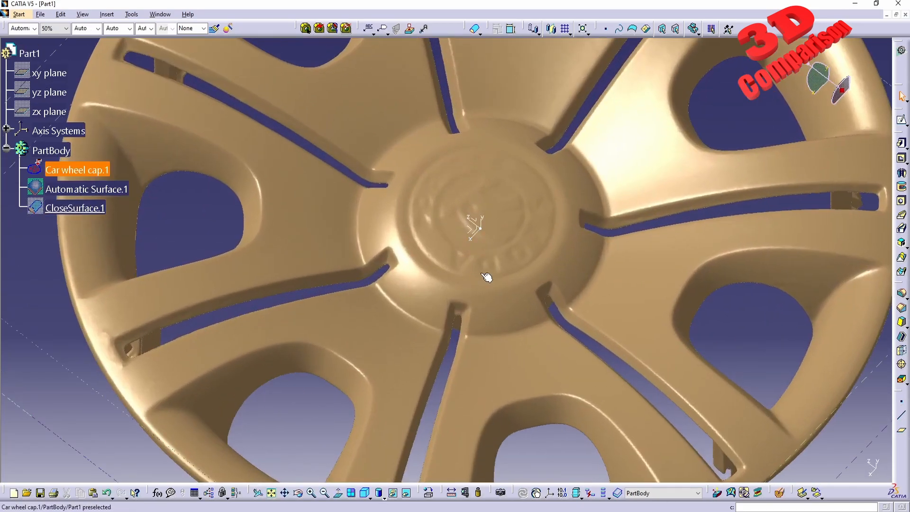
Switch to the Generative Shape Design workbench.
left_click(23, 15)
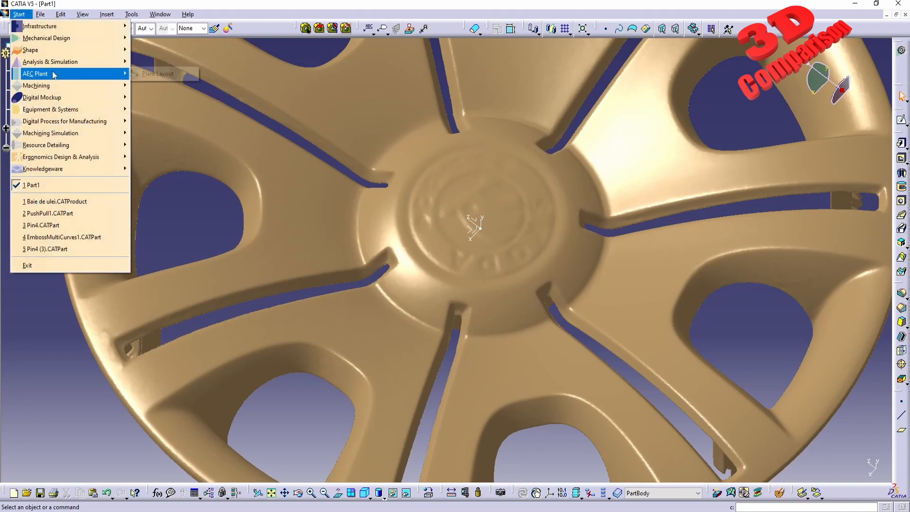
mouse_move(51, 49)
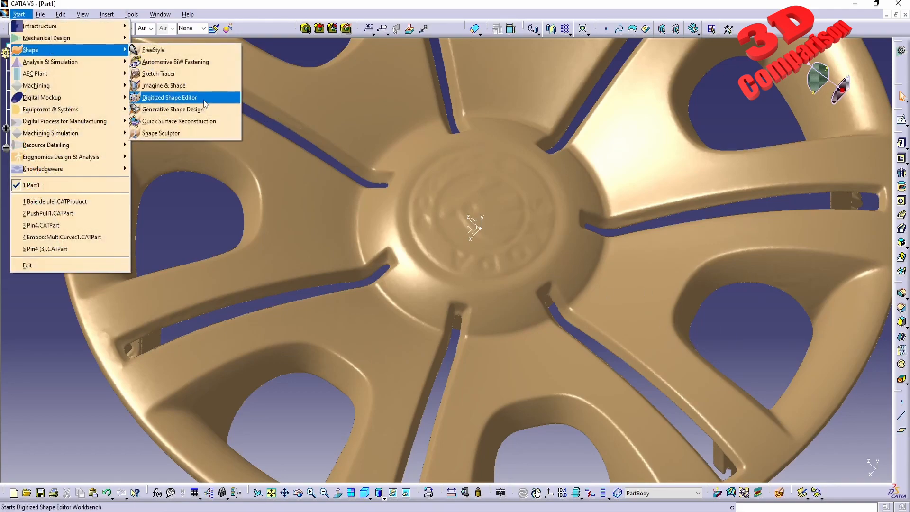
left_click(198, 110)
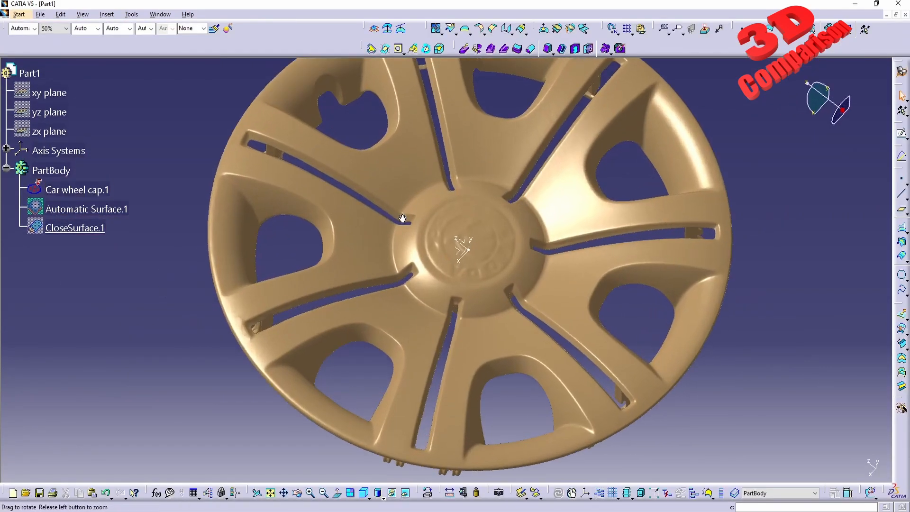
Create a sketch on the xy plane and cut the displayed mesh by the sketch plane.
left_click(48, 92)
left_click(901, 134)
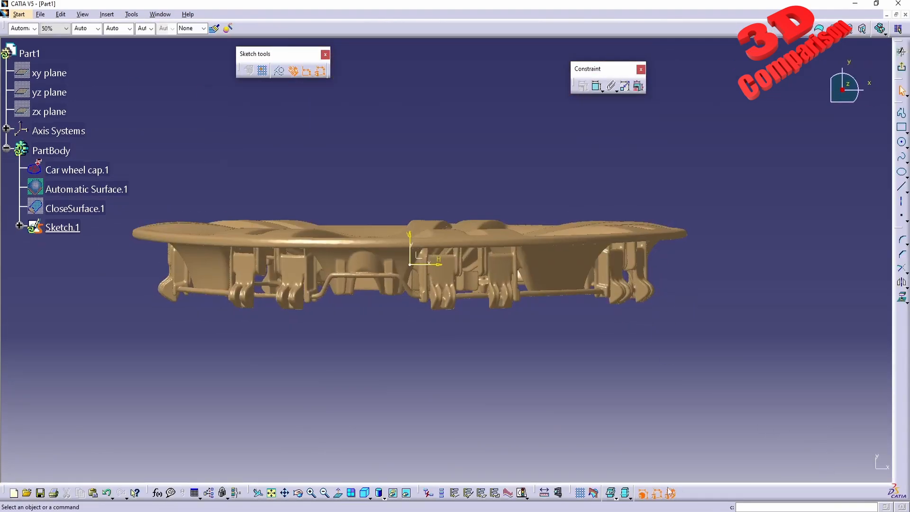
left_click(594, 493)
middle_click_drag(538, 313, 633, 288)
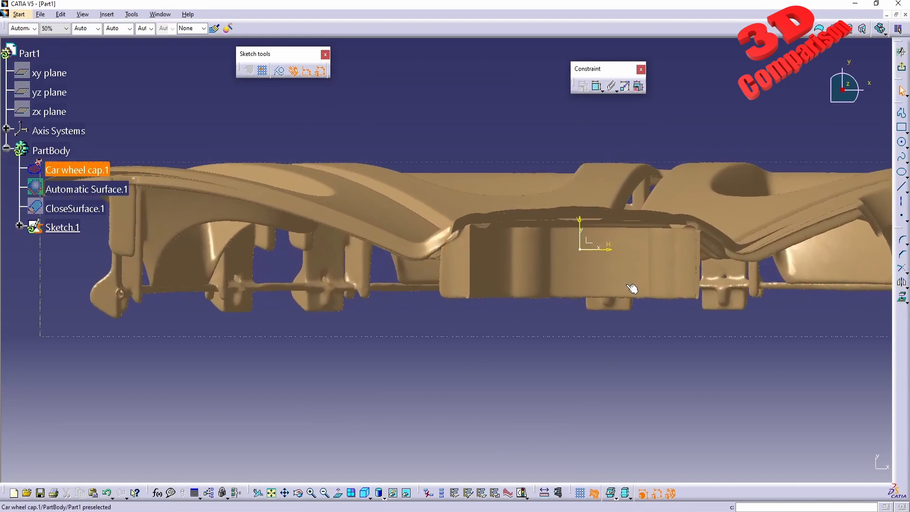
middle_click_drag(578, 291, 502, 328)
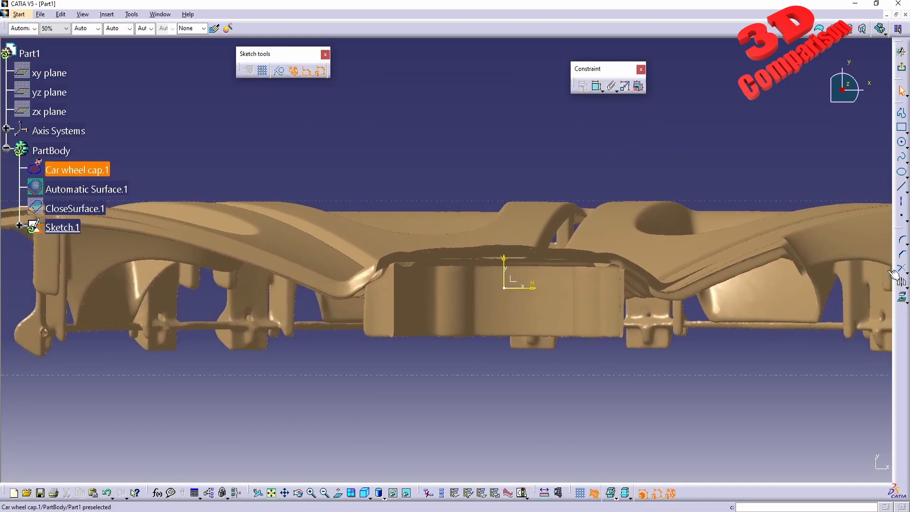
Draw a vertical axis line upward from the sketch origin through the wheel cap's center.
left_click(901, 201)
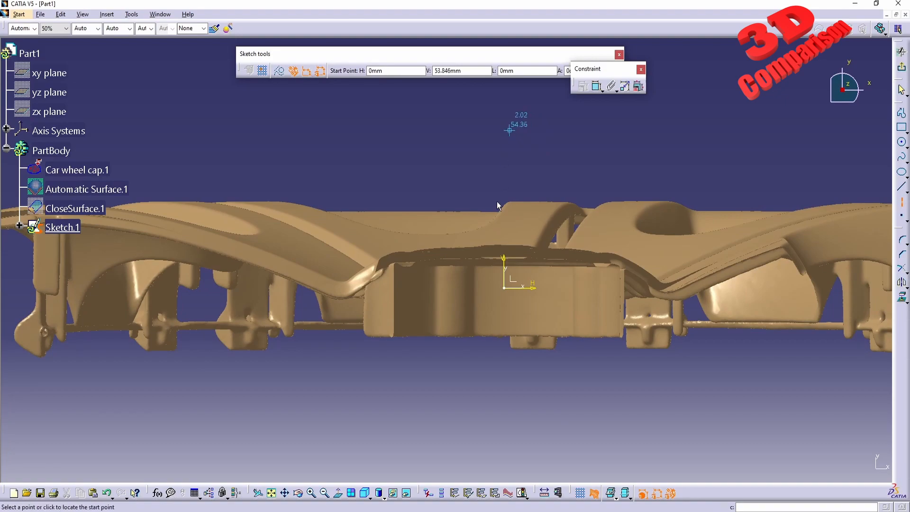
left_click(505, 287)
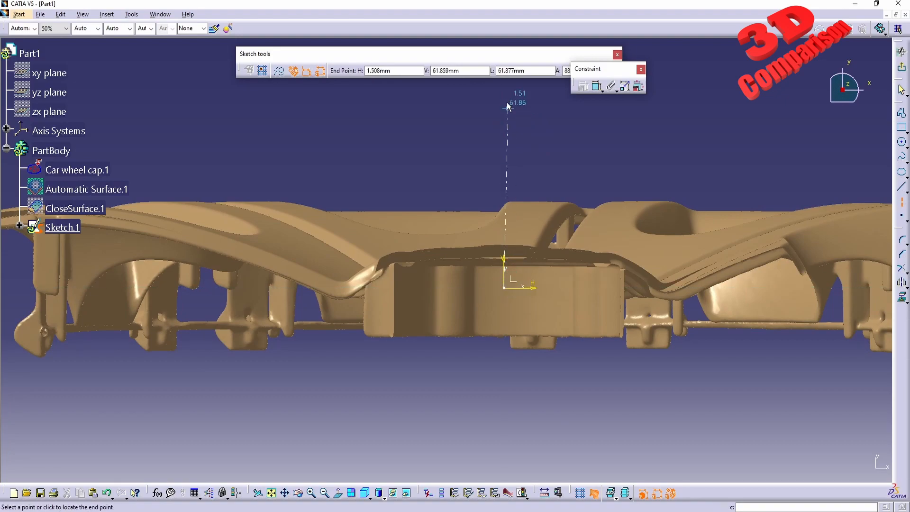
left_click(505, 90)
middle_click_drag(505, 189, 534, 266)
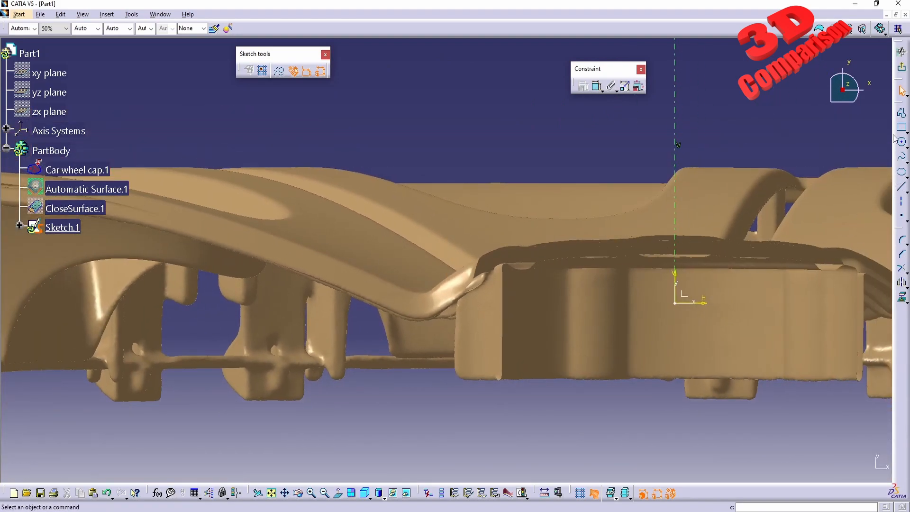
Draw a spline along the cut hub's outer surface from about H -55.6 mm, V -2.2 mm to the vertical axis, and exit the sketch.
left_click(902, 157)
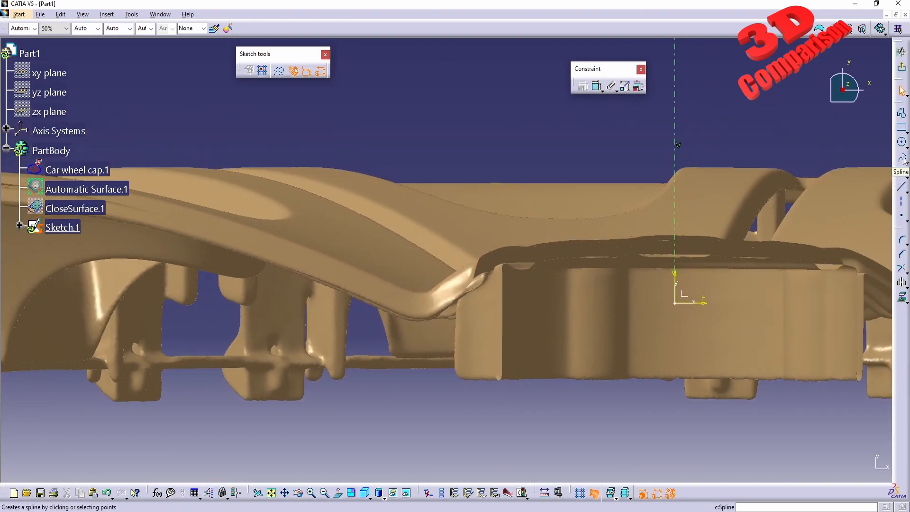
mouse_move(545, 286)
middle_mouse_down()
mouse_move(524, 359)
mouse_move(452, 334)
mouse_move(391, 255)
mouse_move(322, 274)
middle_mouse_up()
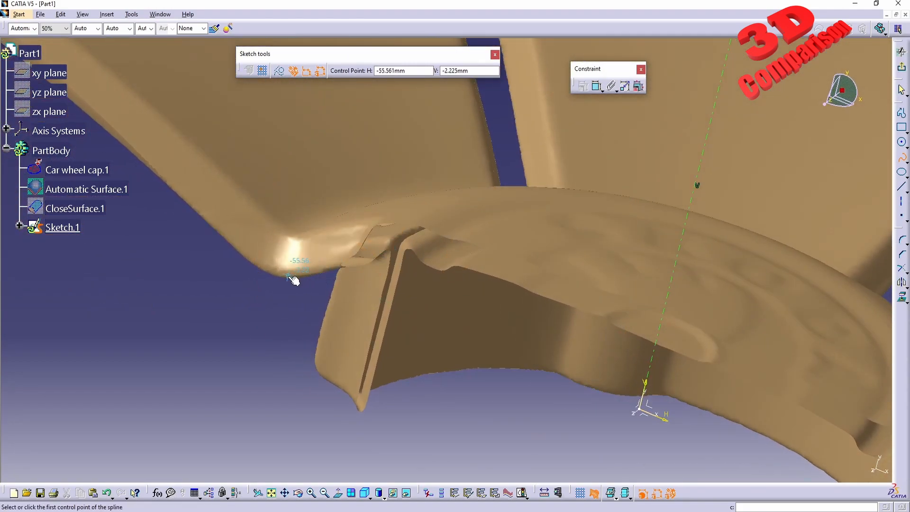
left_click(286, 276)
left_click(329, 268)
left_click(362, 245)
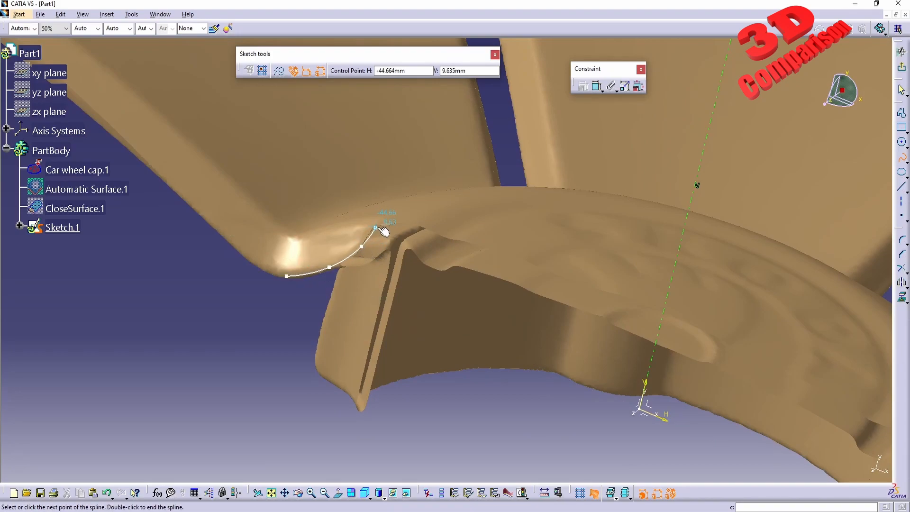
left_click(375, 227)
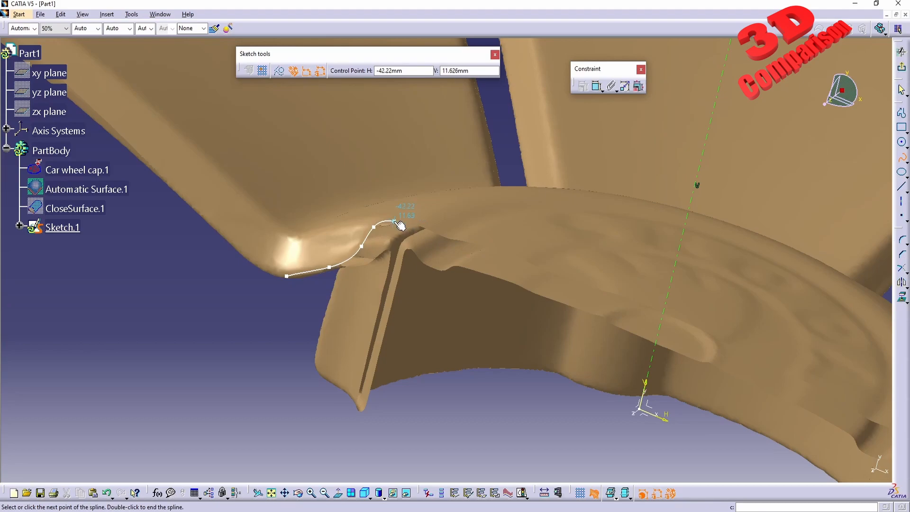
left_click(394, 221)
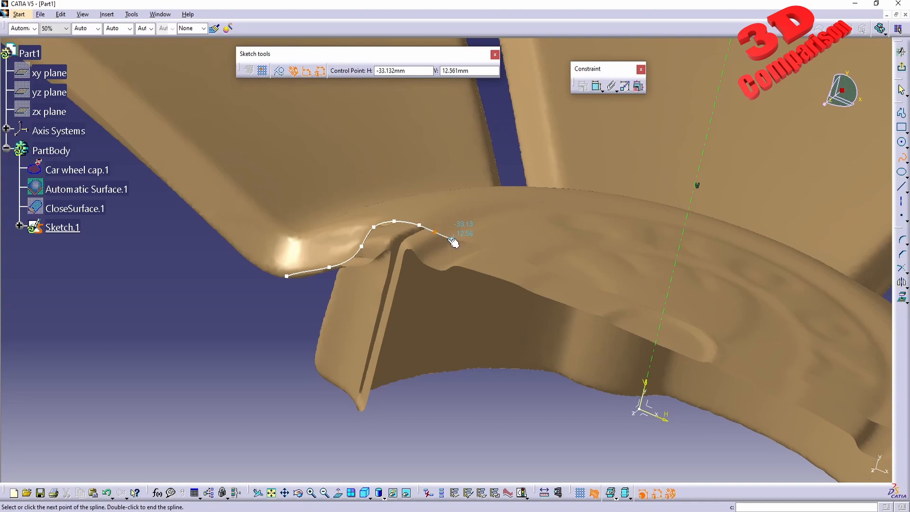
middle_click_drag(455, 242, 471, 215, "ctrl")
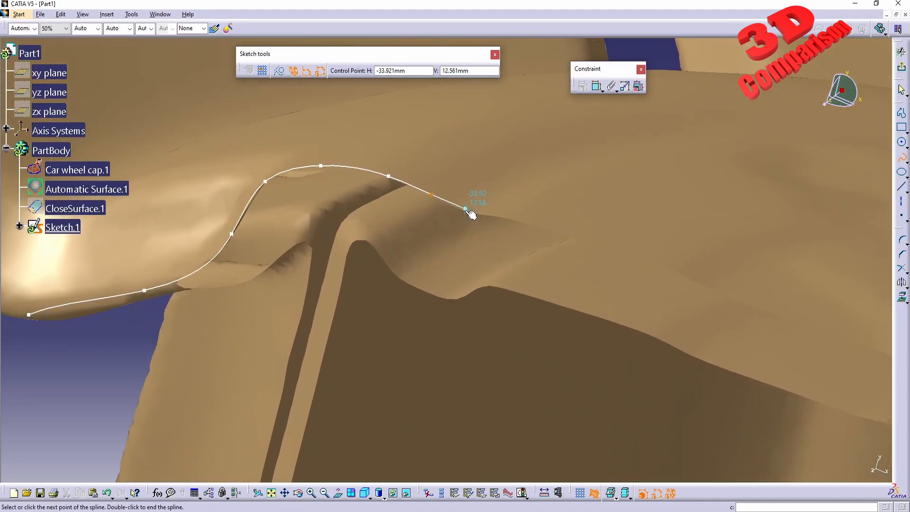
left_click(455, 209)
left_click(487, 214)
left_click(535, 226)
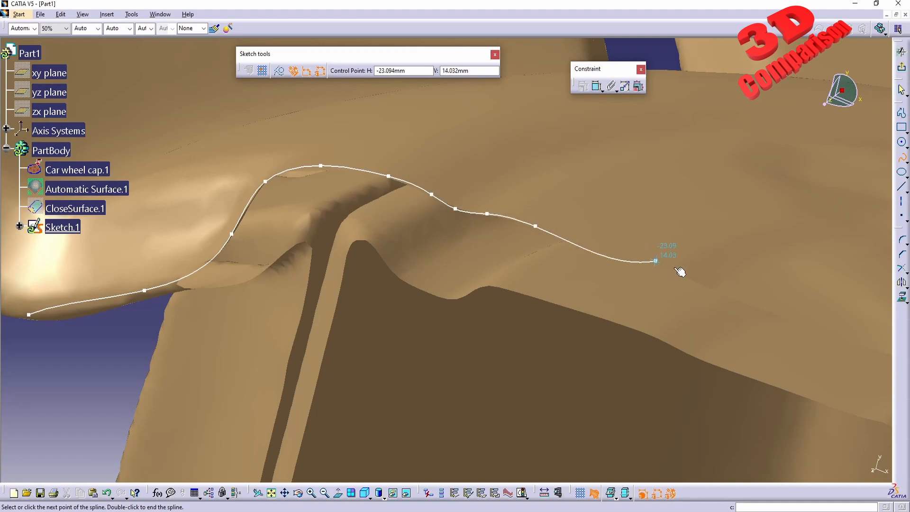
middle_click_drag(800, 312, 605, 305)
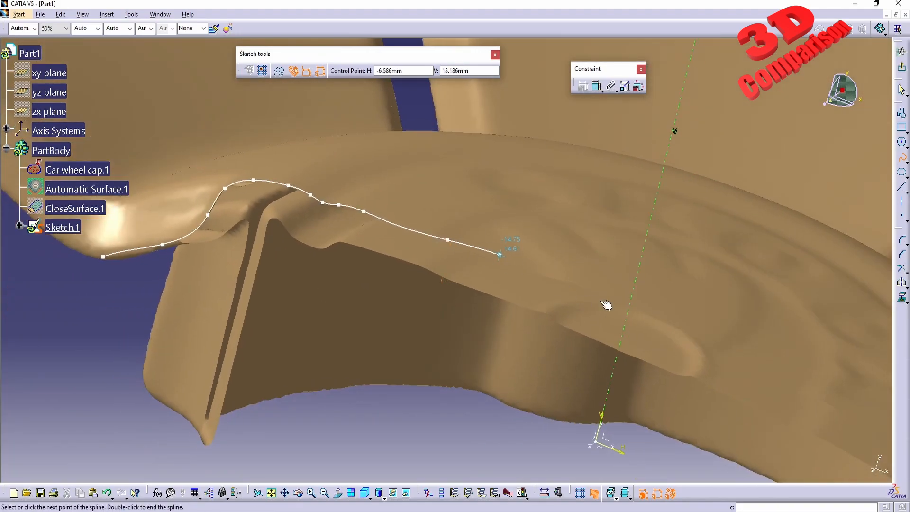
left_click(553, 277)
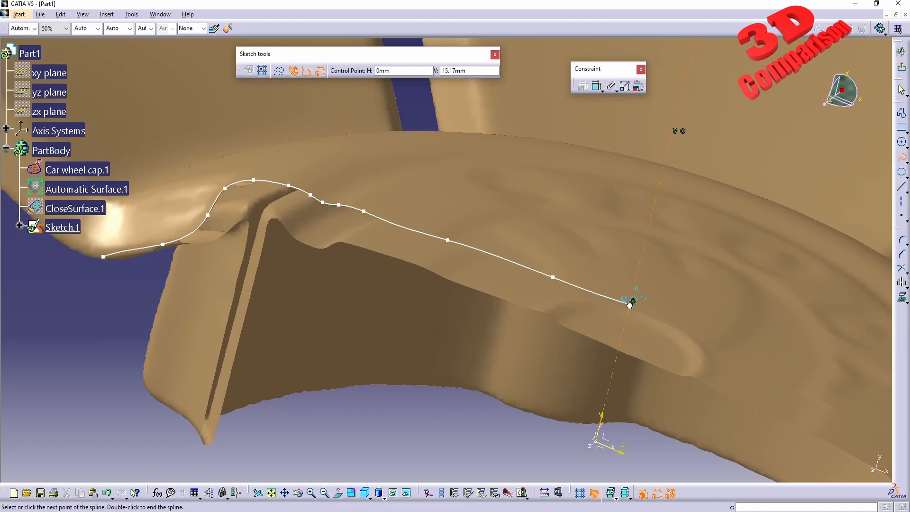
double_click(632, 302)
mouse_move(491, 258)
middle_mouse_down()
mouse_move(448, 341)
mouse_move(462, 279)
mouse_move(537, 286)
middle_mouse_up()
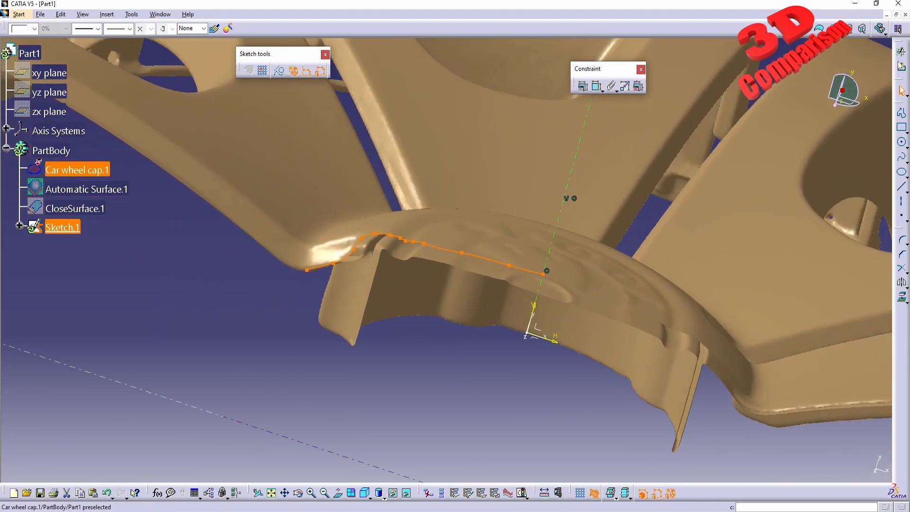
left_click(901, 66)
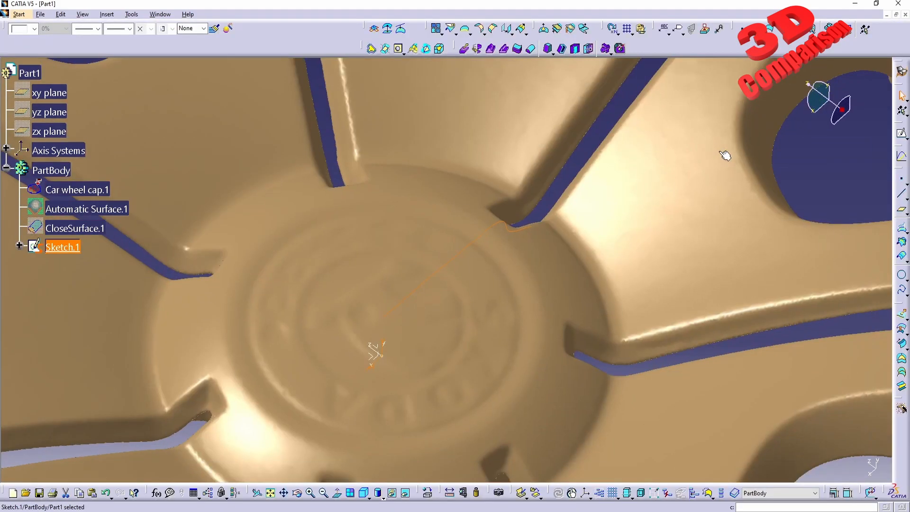
Revolve Sketch.1 as a surface around the default sketch axis with both angular limits set to 180 degrees.
middle_click_drag(580, 256, 601, 201)
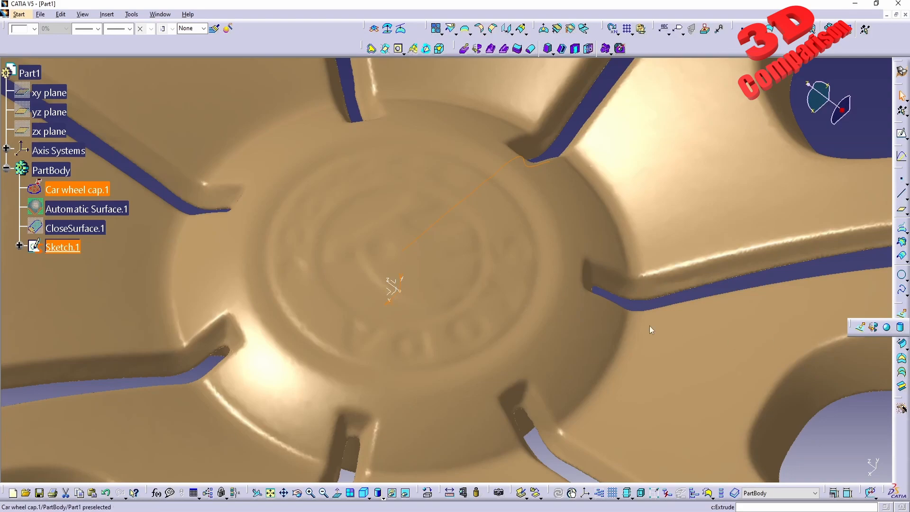
left_click(901, 314)
middle_click_drag(529, 256, 550, 265)
left_click(823, 448)
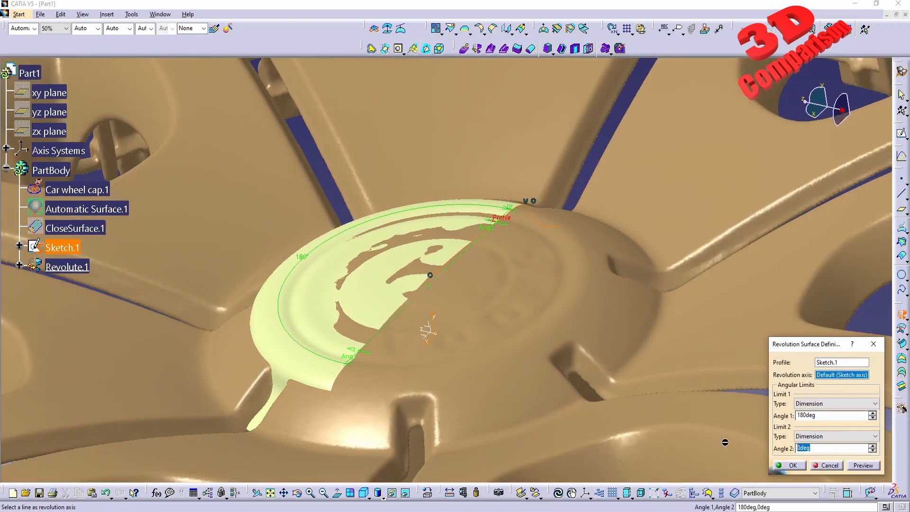
left_click(858, 462)
middle_click_drag(438, 284, 493, 353)
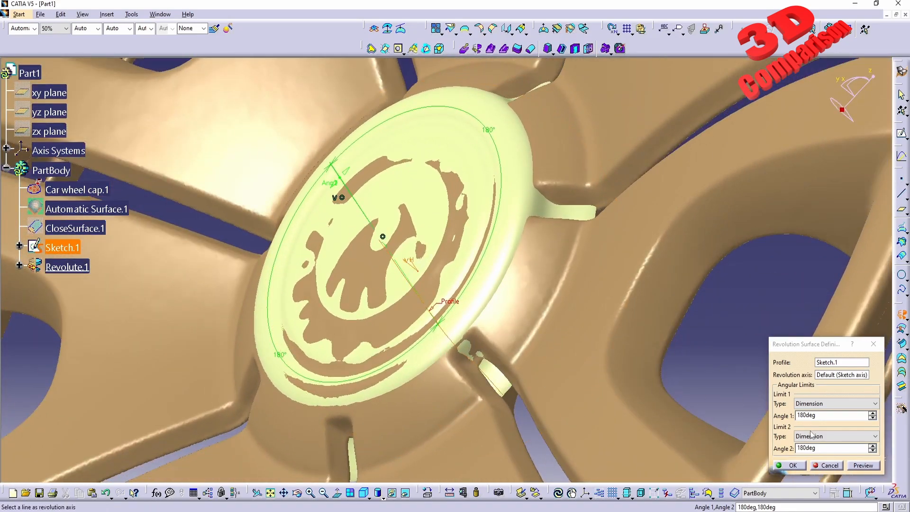
left_click(789, 465)
Show the CloseSurface.1 solid and hide the Car wheel cap.1 mesh to compare the solid with the revolved hub surface.
middle_click_drag(463, 240, 161, 284)
right_click(95, 234)
left_click(114, 258)
right_click(78, 189)
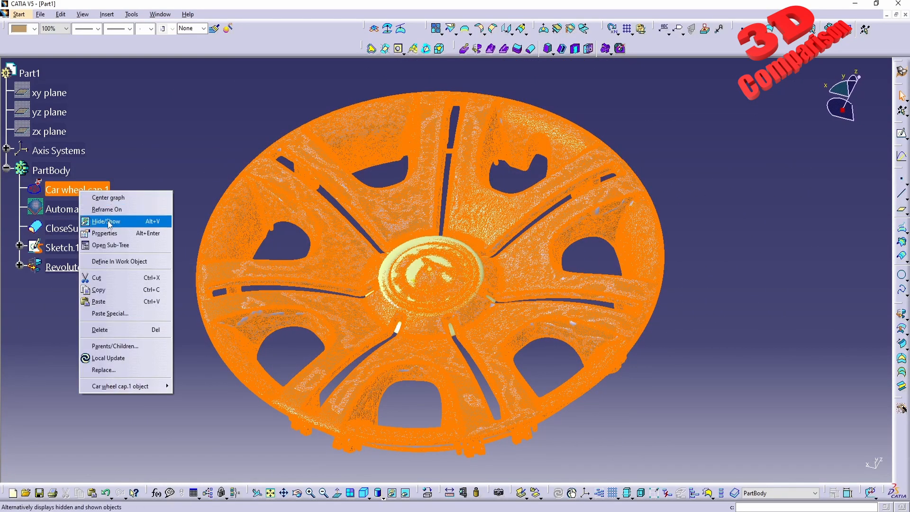
left_click(107, 220)
middle_click_drag(398, 275, 513, 335)
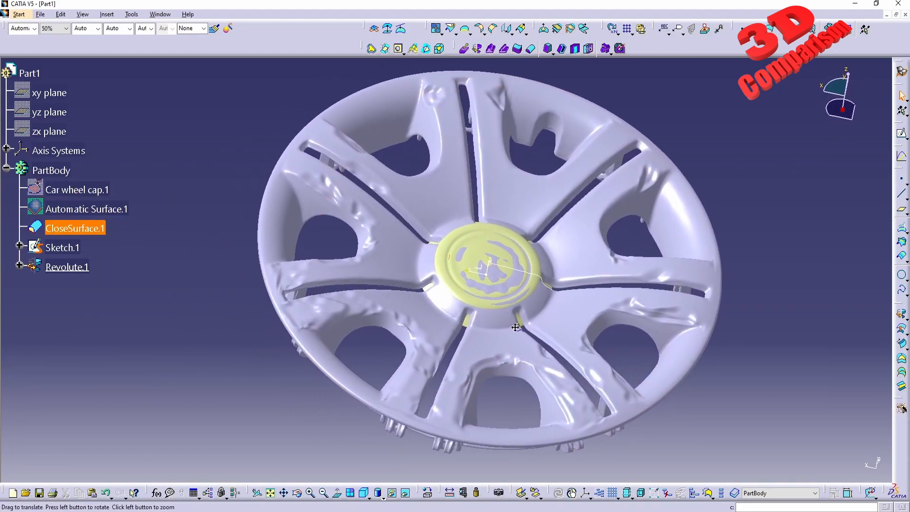